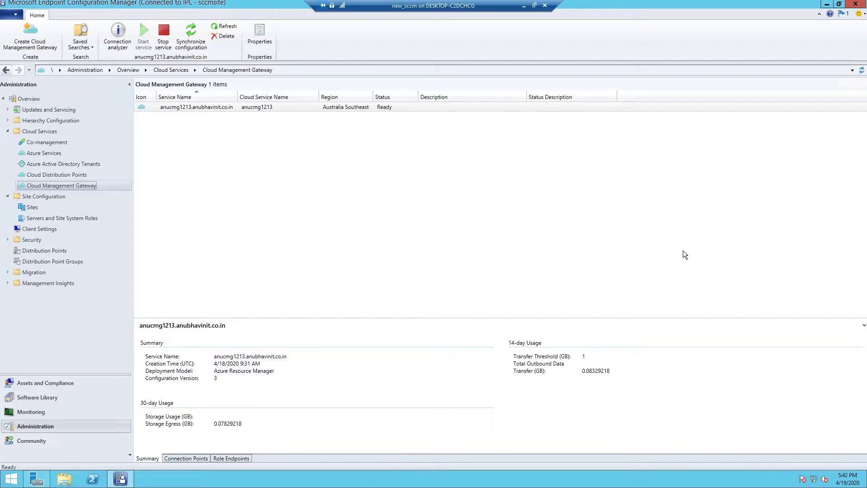
Minimize the new_sccm Virtual Machine Connection window to reveal Hyper-V Manager
click(524, 5)
Connect to the win10domain1 virtual machine from Hyper-V Manager
mouse_move(370, 471)
click(322, 442)
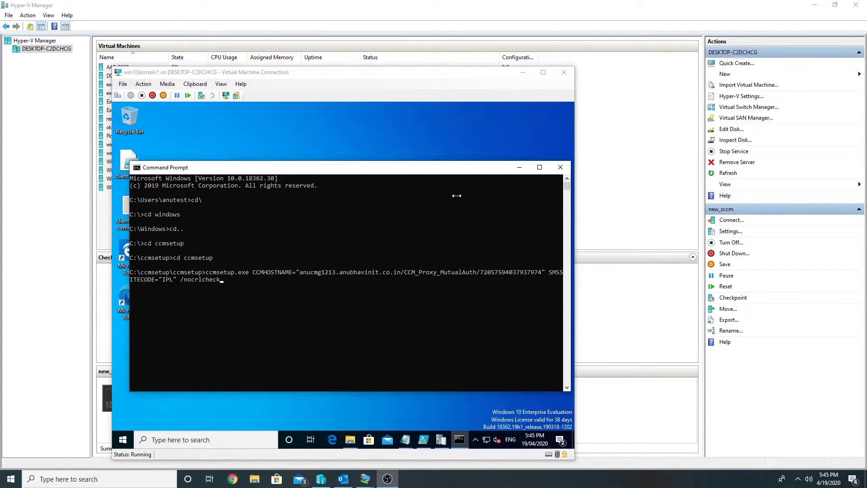
Close the VM's Command Prompt and review the password value on line 2 of the encryption script
click(559, 168)
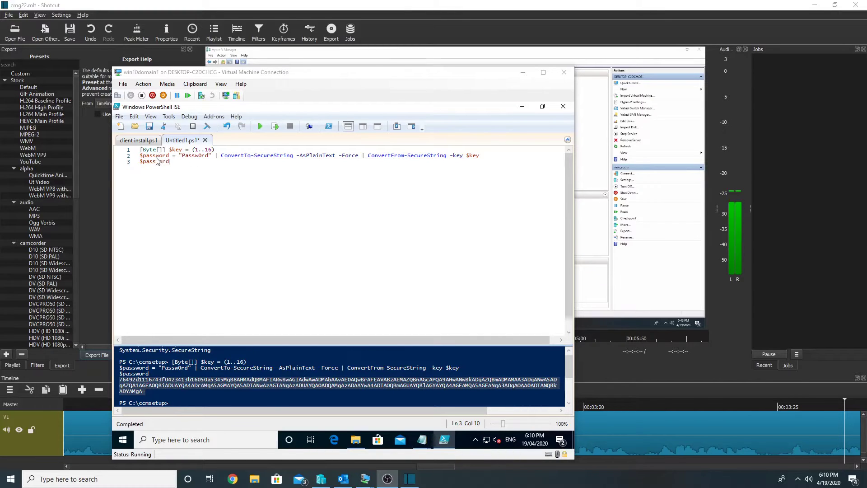
click(182, 156)
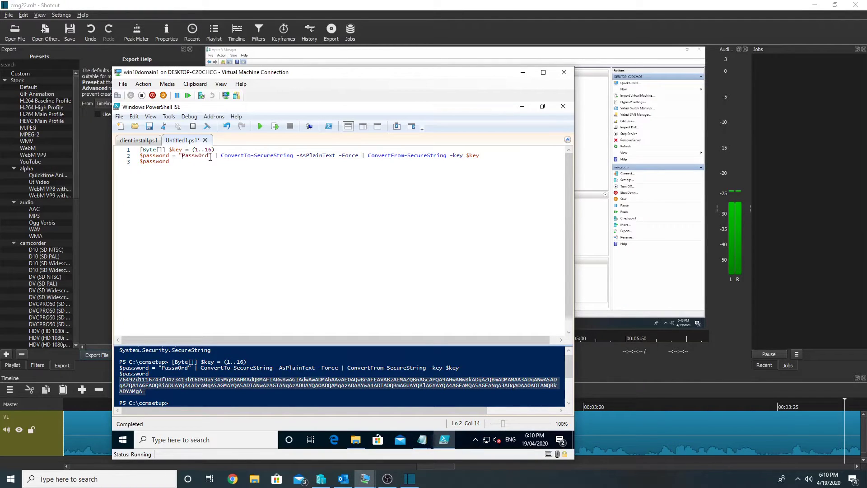
drag(209, 156, 185, 156)
click(181, 173)
Review the $password line and select the encrypted password output in the console for copying
drag(140, 162, 169, 162)
click(176, 165)
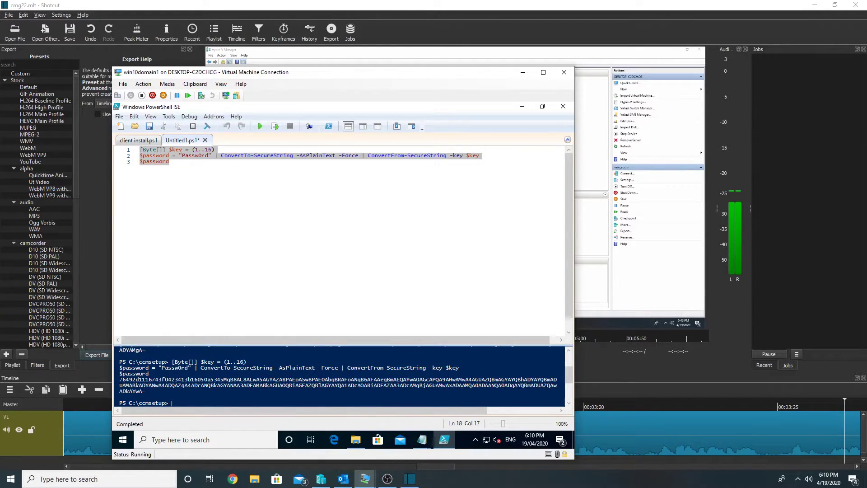
drag(120, 379, 146, 391)
right_click(139, 384)
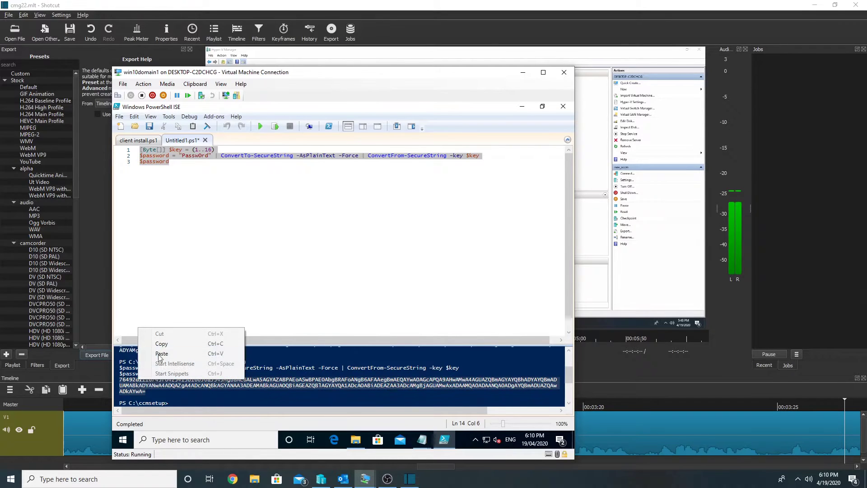
Copy the encrypted string, then check $encrypted and the local test user in client install.ps1
click(158, 347)
click(136, 141)
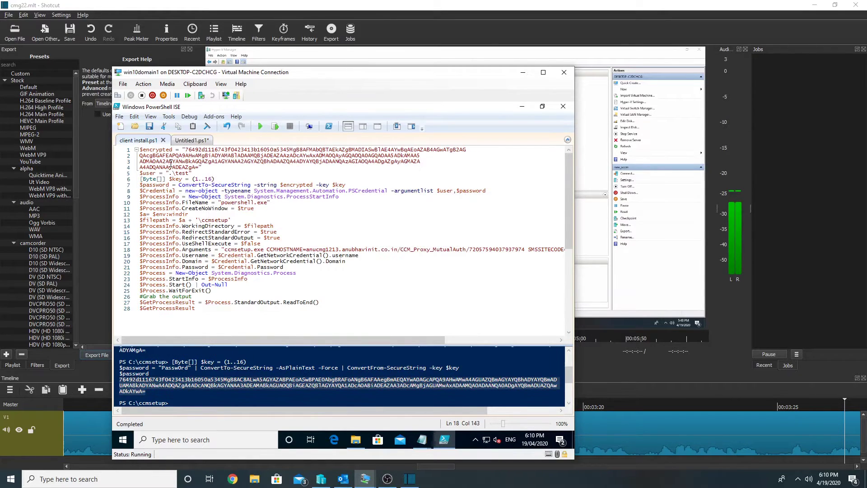
drag(185, 149, 199, 167)
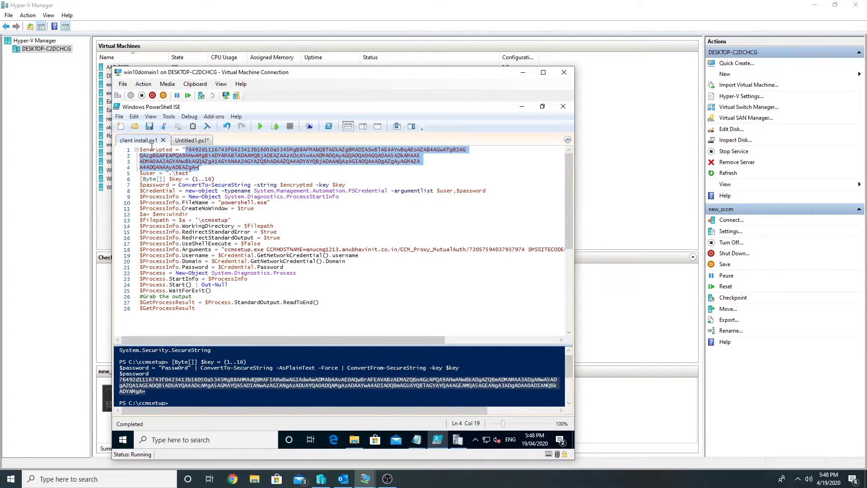
click(181, 174)
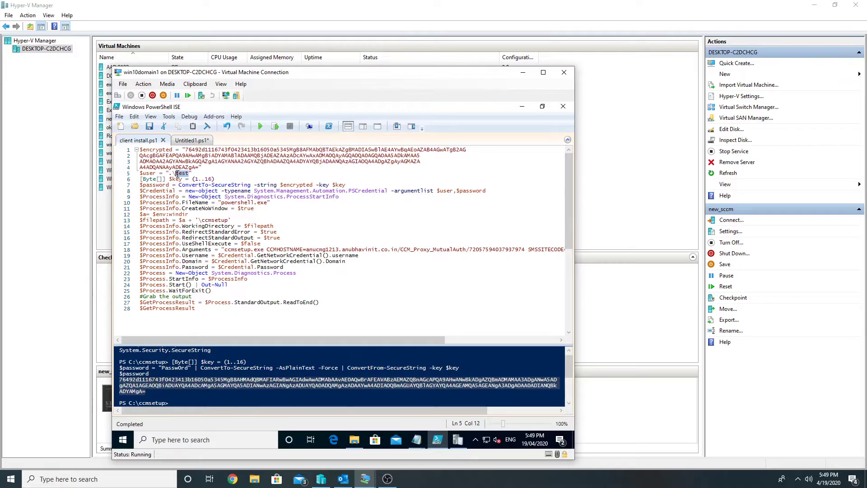
click(199, 174)
Review line 18's ccmsetup arguments: the CCMHOSTNAME gateway address and the /nocrlcheck switch
drag(224, 251, 286, 251)
drag(325, 339, 334, 341)
click(244, 245)
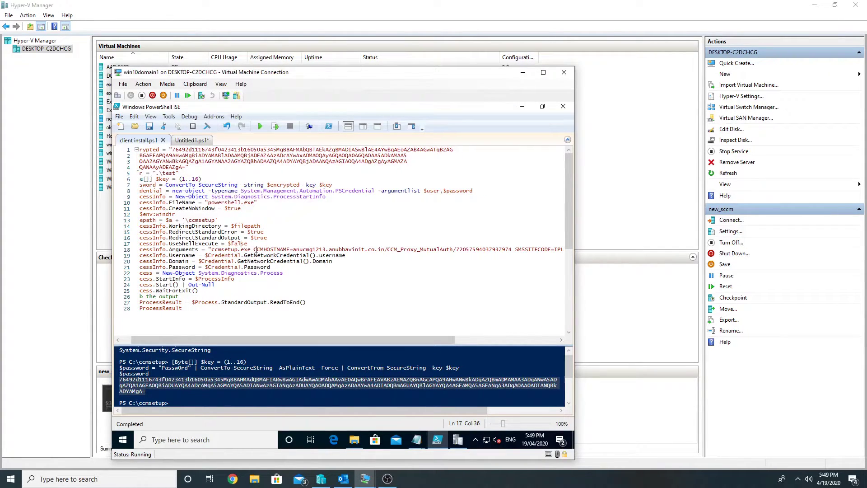
drag(254, 249, 384, 256)
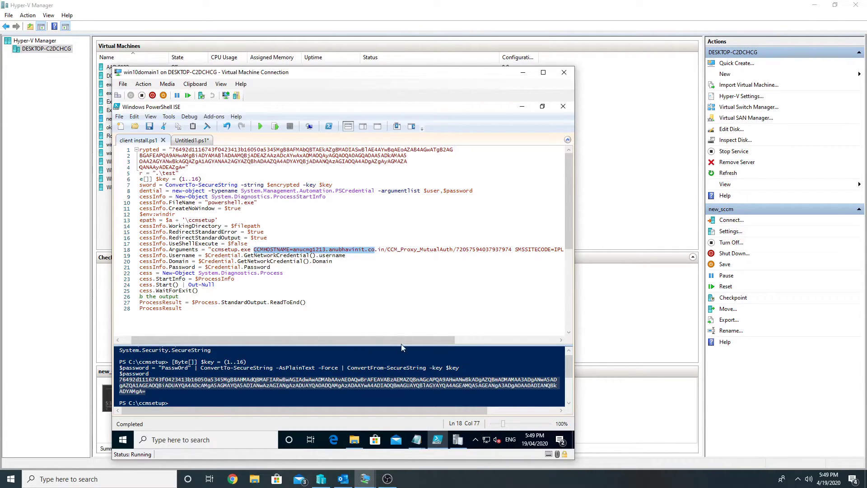
drag(395, 343, 452, 299)
drag(417, 249, 488, 250)
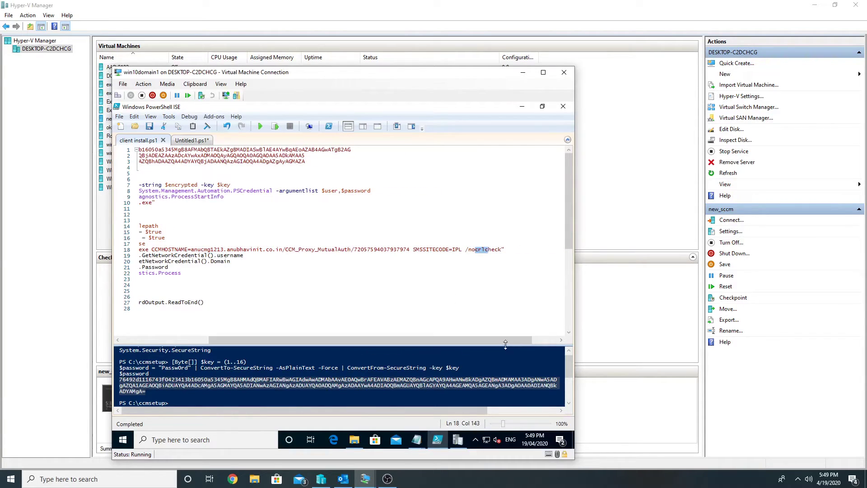
drag(443, 340, 346, 339)
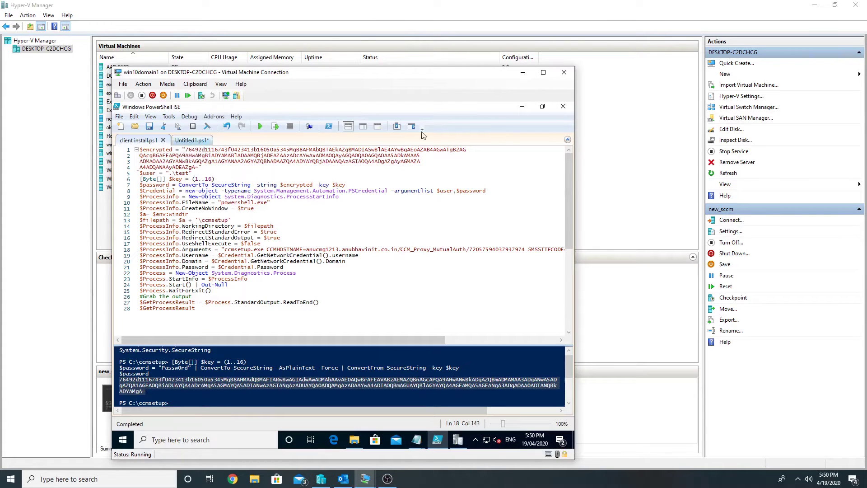
Browse C:\ccmsetup in File Explorer, including its inner ccmsetup folder with the ccmsetup application
click(522, 106)
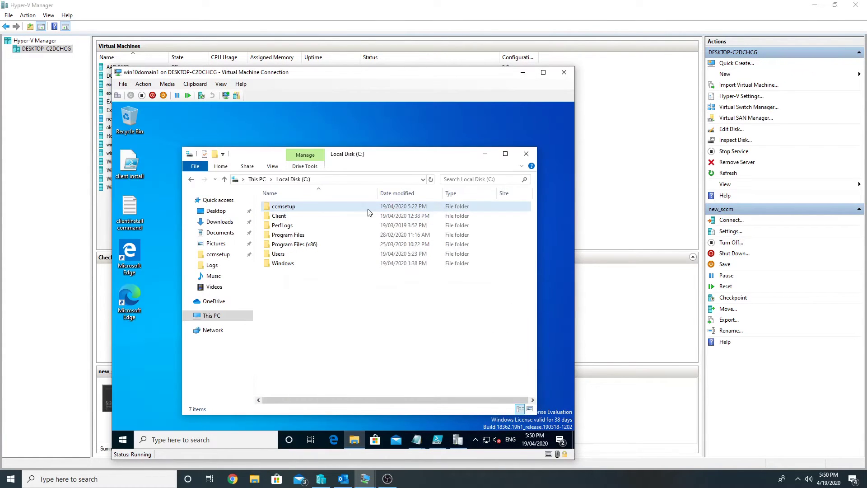
double_click(293, 206)
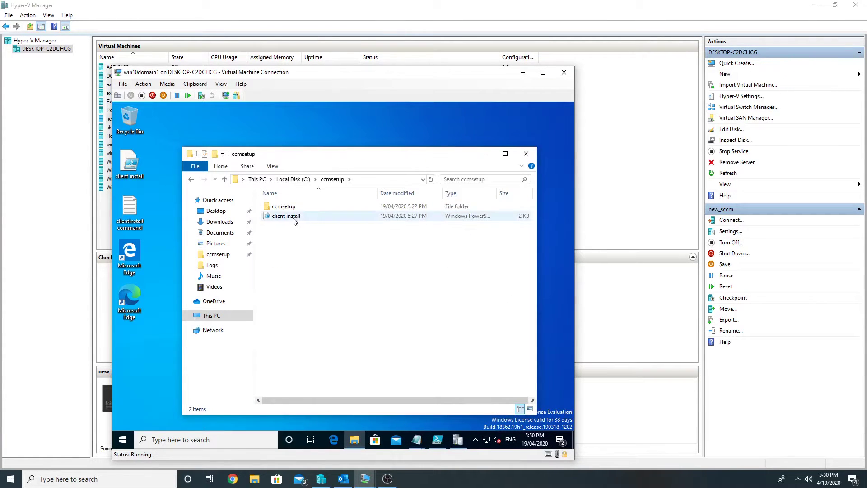
click(295, 218)
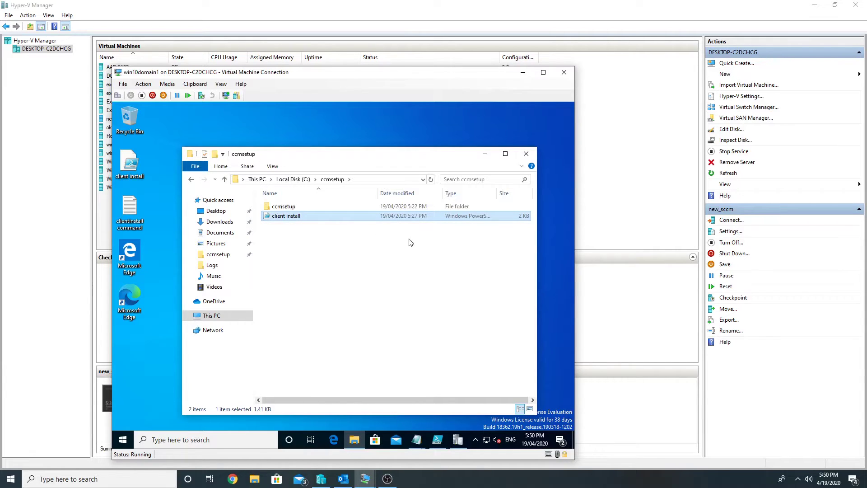
double_click(312, 207)
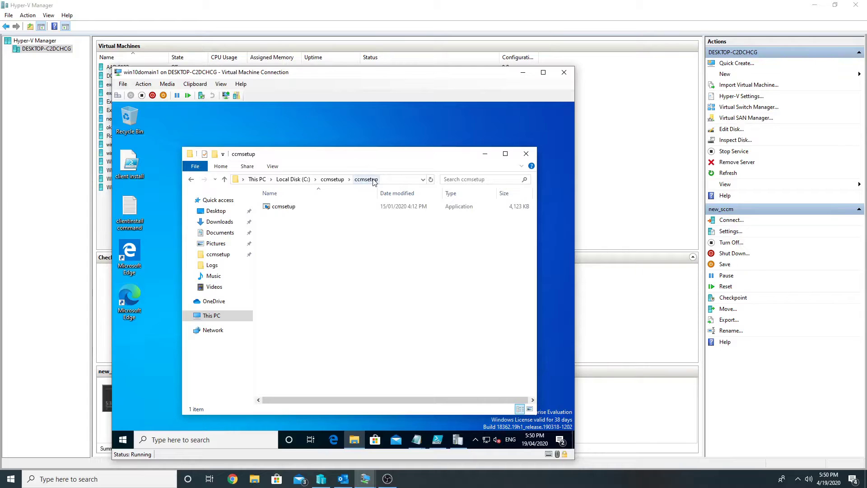
click(286, 207)
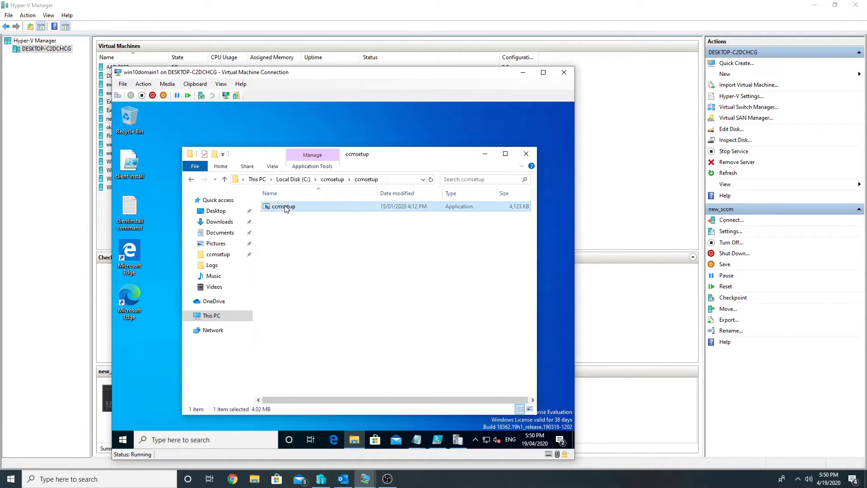
click(332, 179)
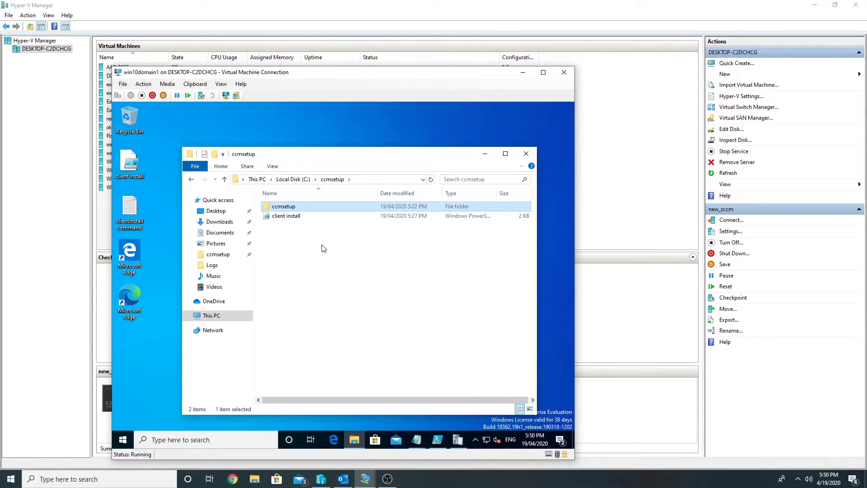
Run client install.ps1 with PowerShell and approve the administrator prompt
key(Down)
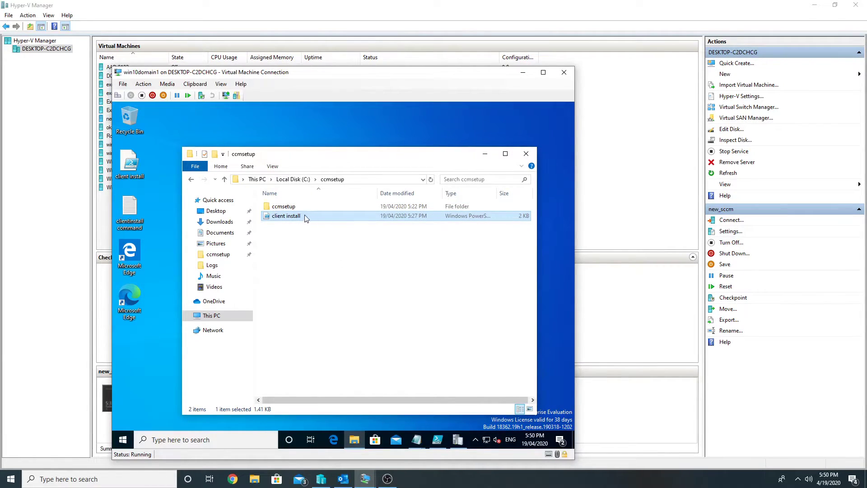
right_click(291, 216)
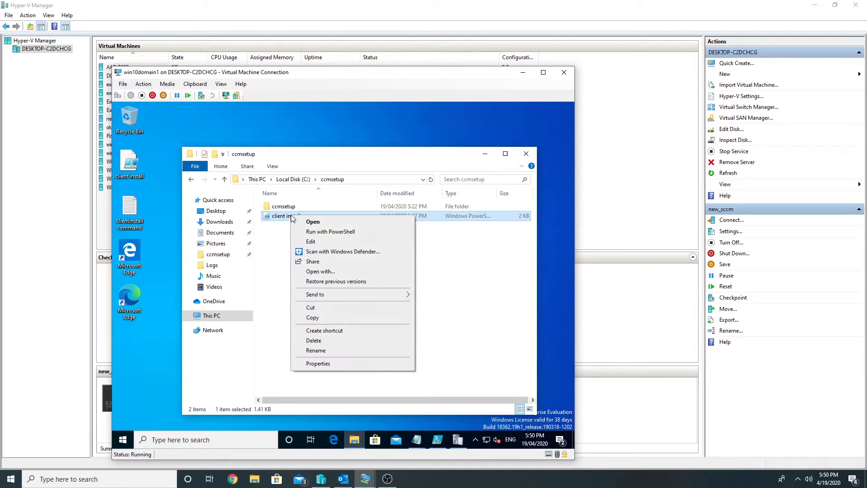
click(312, 231)
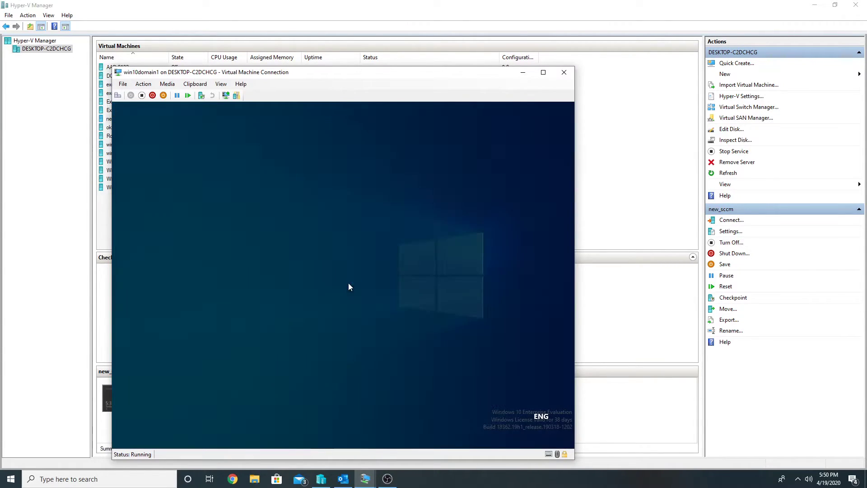
click(323, 329)
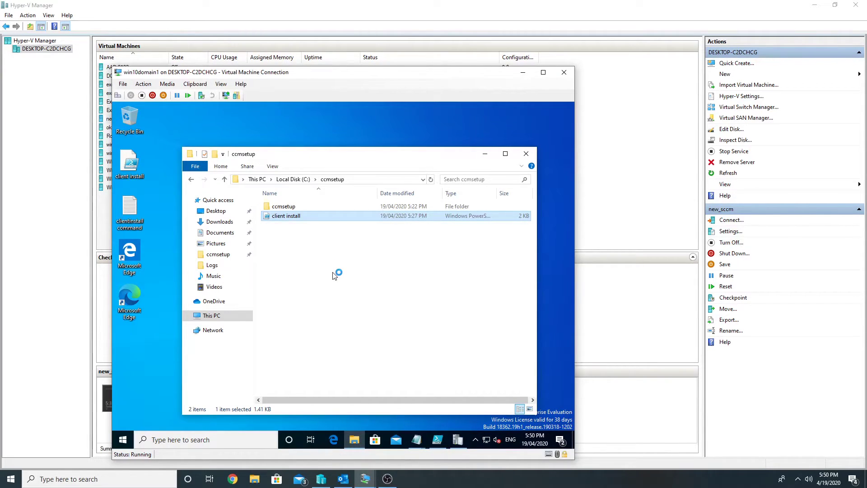
Maximize CMTrace and inspect ccmsetup.log's certificate selection and CMG management point lookup entries
click(460, 443)
click(270, 238)
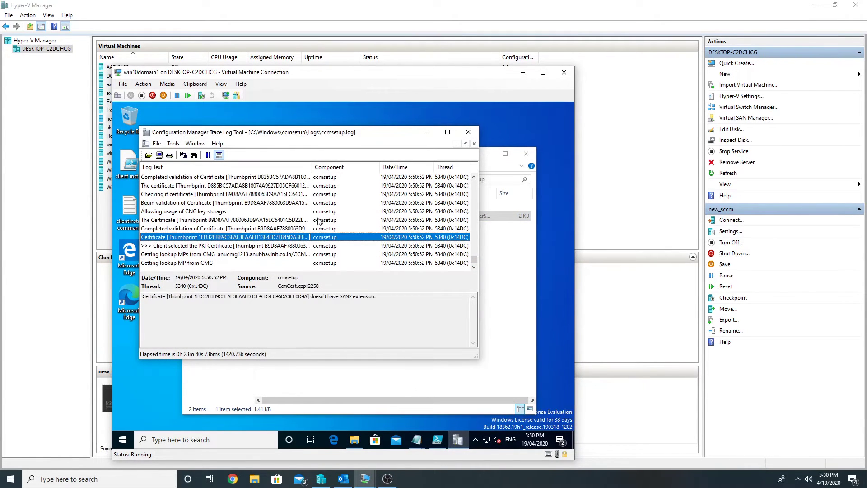
click(447, 133)
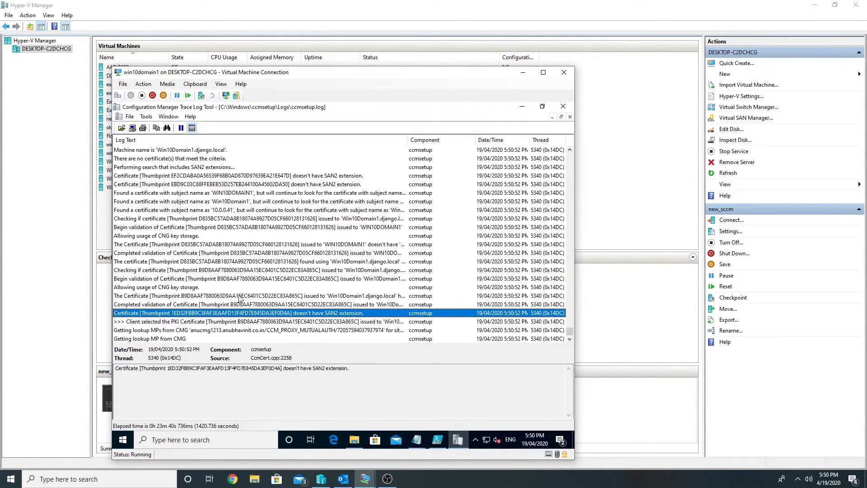
click(223, 322)
click(223, 331)
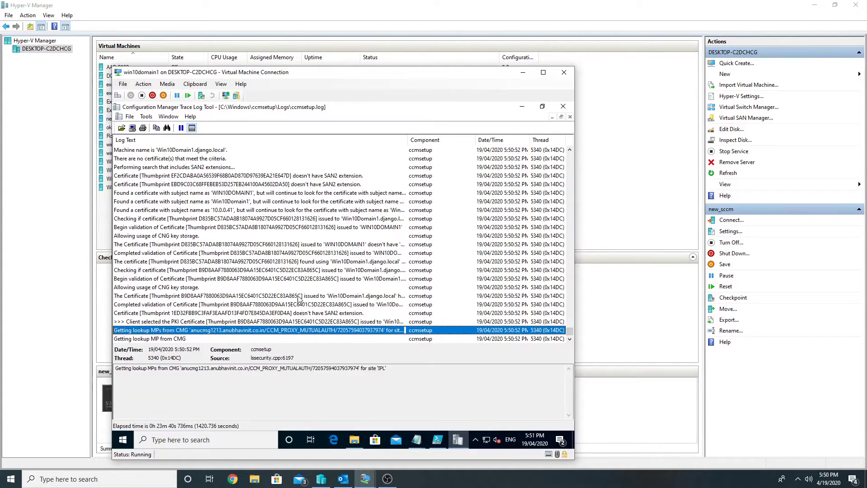
click(259, 228)
click(275, 201)
click(273, 210)
click(368, 331)
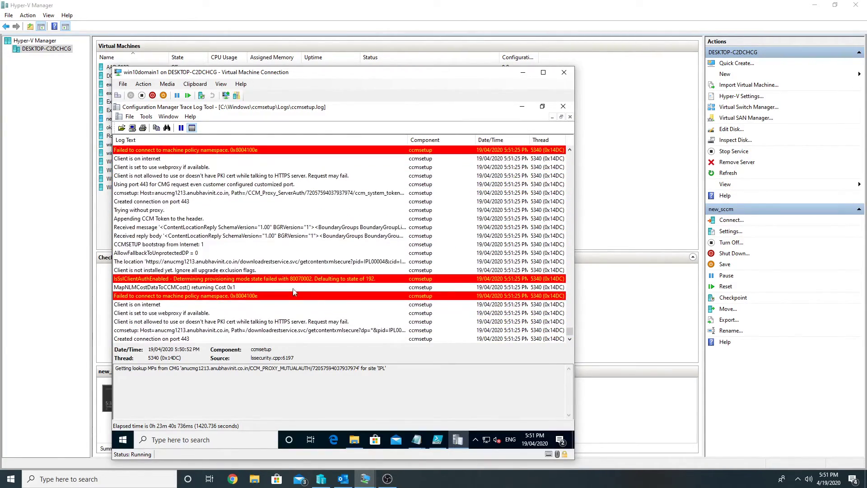
Inspect the Client is on internet, webproxy, gateway content, ccmsetup.cab download and RegisterProduct entries
click(281, 305)
click(293, 314)
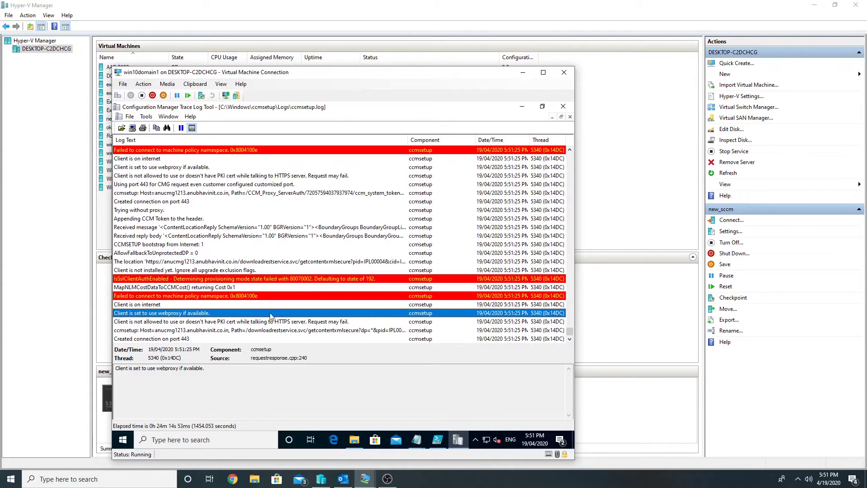
click(252, 330)
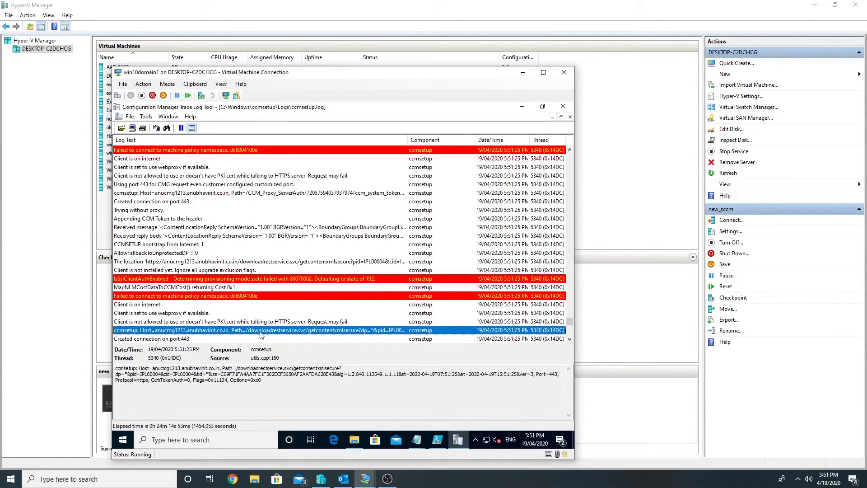
click(318, 288)
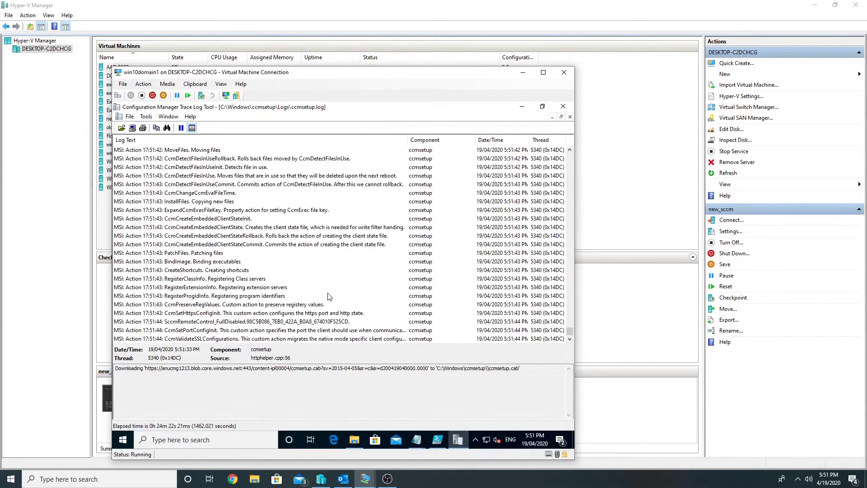
click(315, 281)
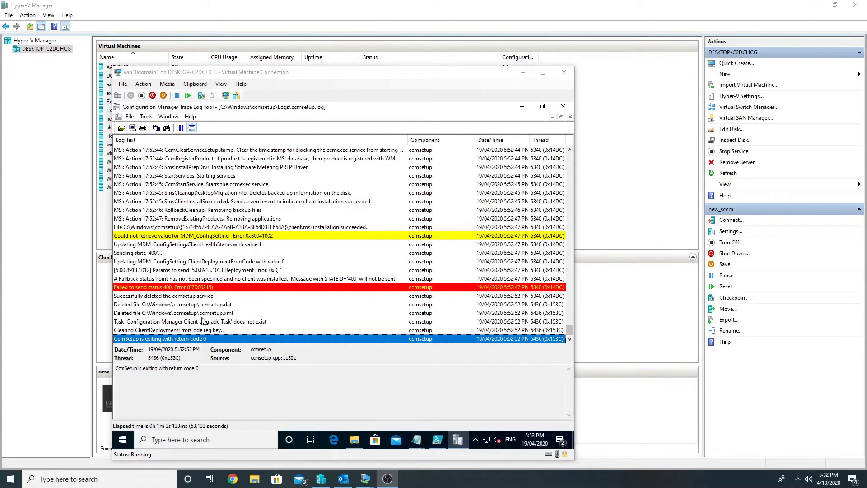
Open the Configuration Manager applet from Control Panel on the VM
click(202, 322)
key(super)
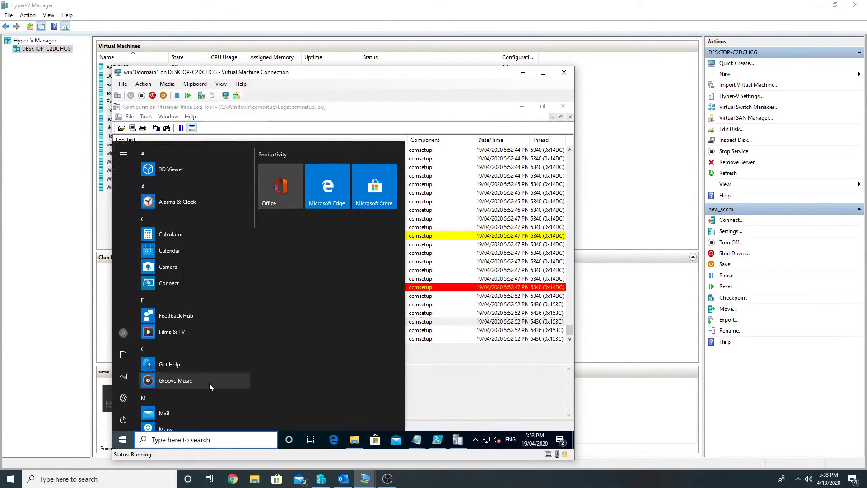
text(control)
key(Return)
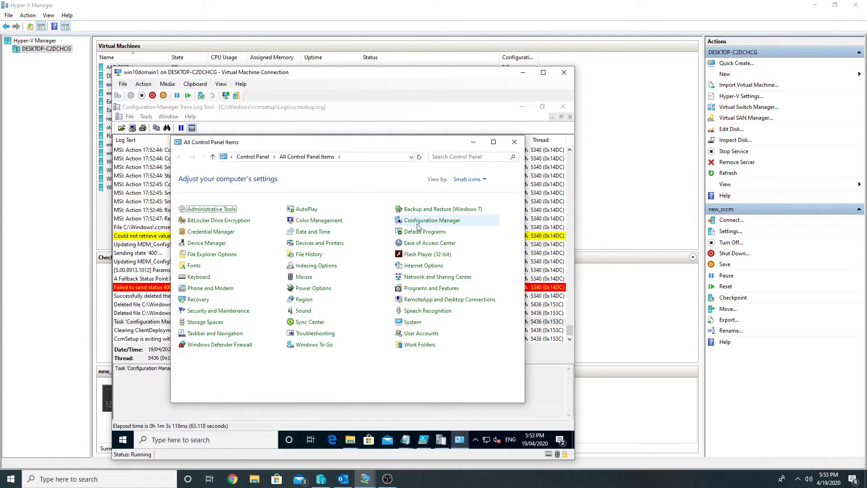
click(452, 221)
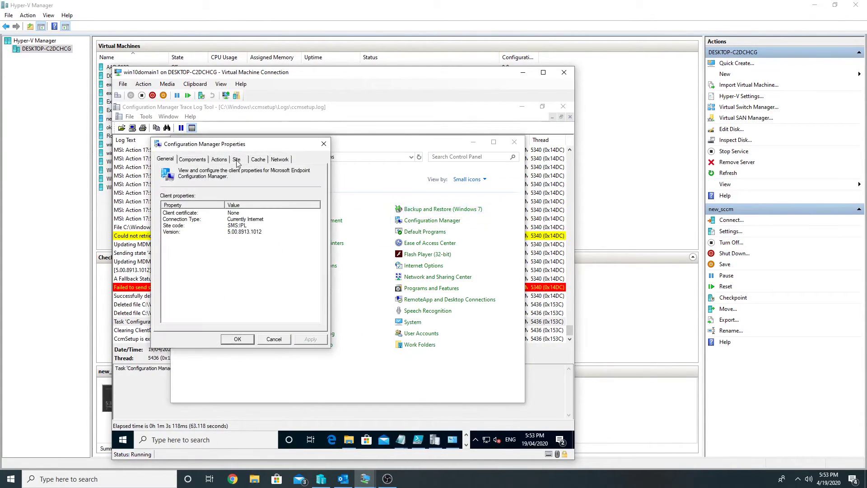
Run the Machine Policy and User Policy Retrieval & Evaluation Cycles, then close Control Panel
click(221, 160)
click(247, 238)
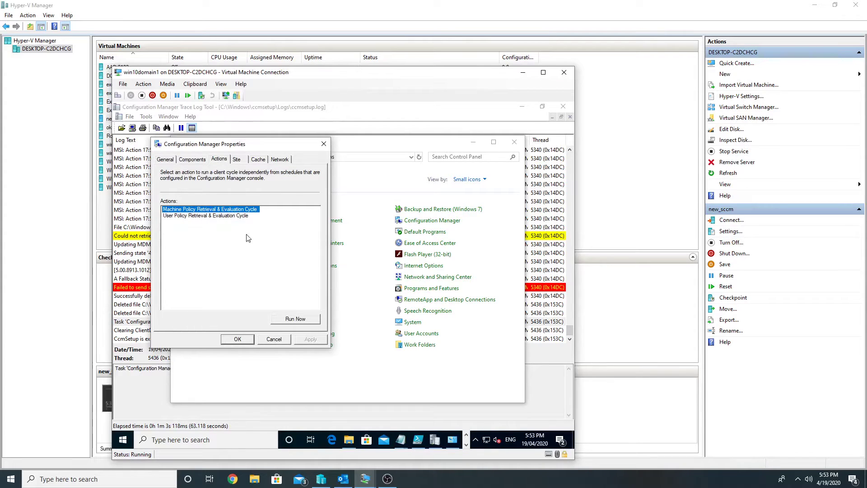
click(287, 322)
click(420, 309)
click(206, 216)
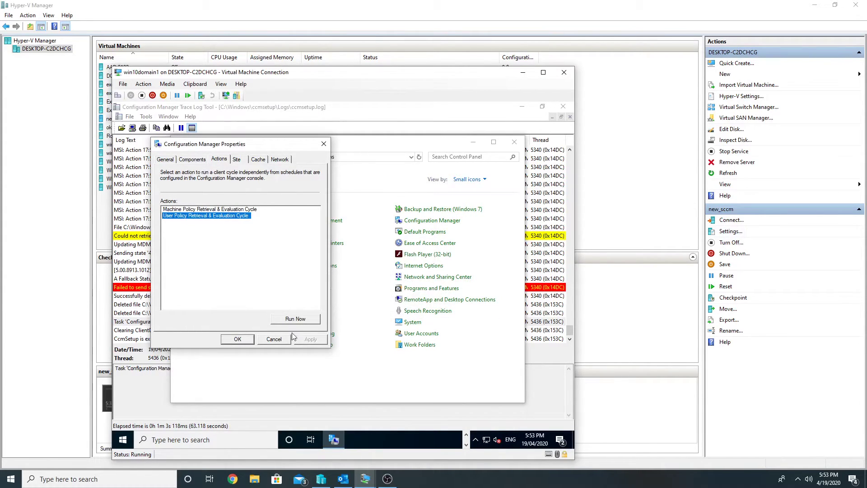
click(293, 320)
click(415, 304)
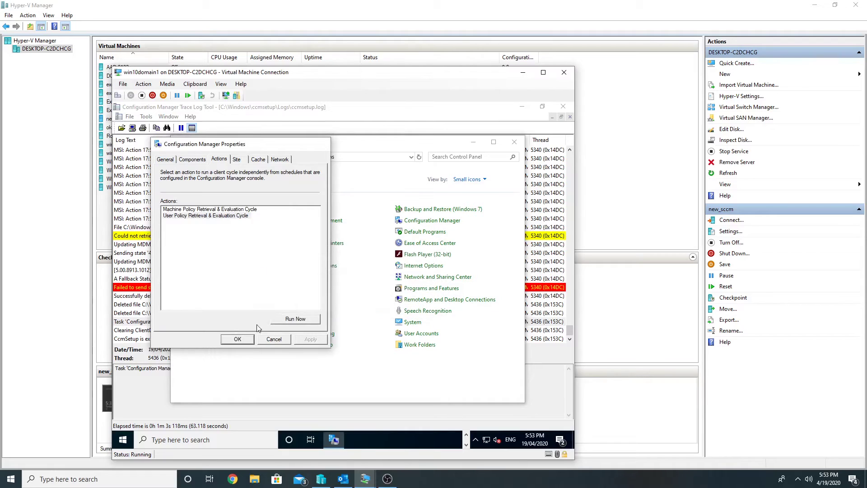
click(237, 339)
click(514, 141)
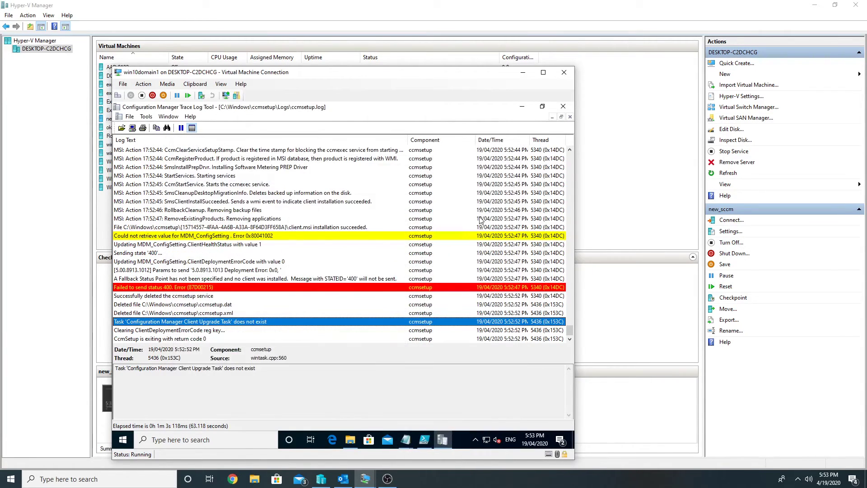
Close CMTrace, browse to C:\Windows\CCM\Logs, and view then close PolicyAgent.log
click(563, 107)
click(303, 179)
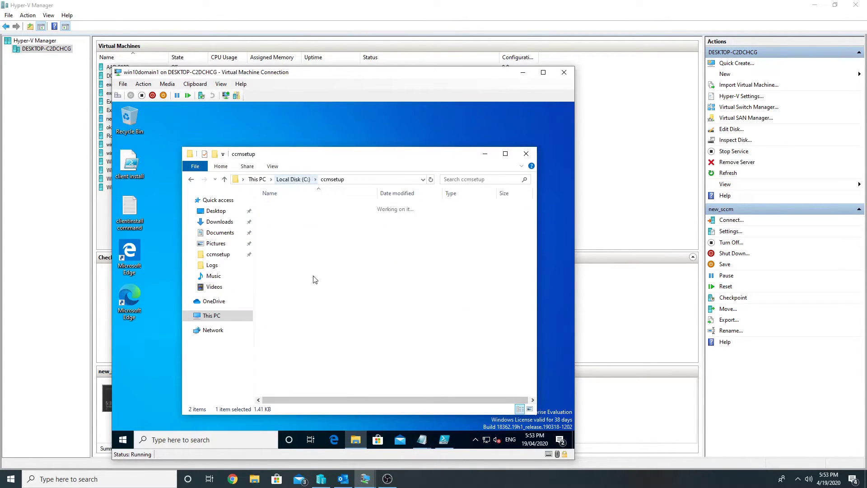
double_click(295, 266)
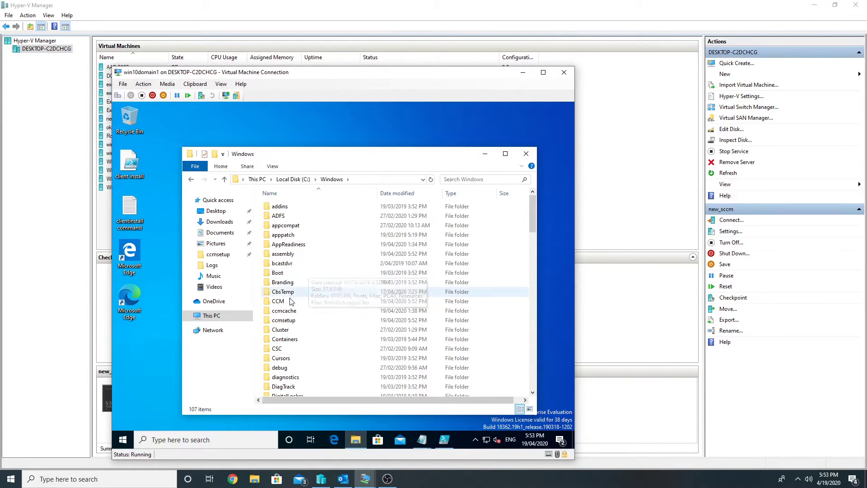
double_click(290, 302)
double_click(299, 263)
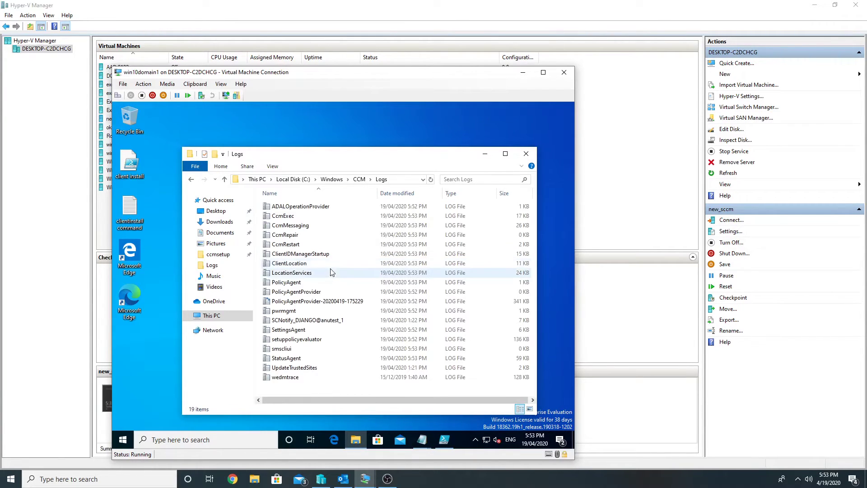
double_click(355, 282)
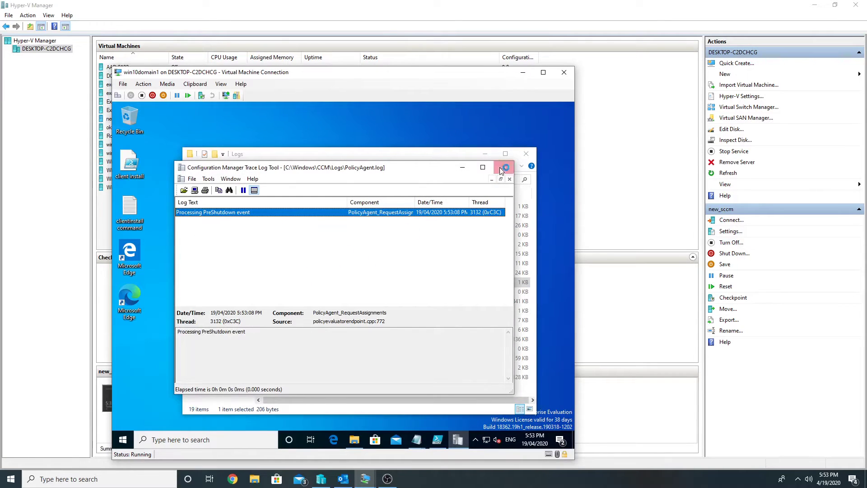
click(504, 167)
Check ClientLocation.log's Assigned MP change to newsccm.django.local, then close it
double_click(340, 262)
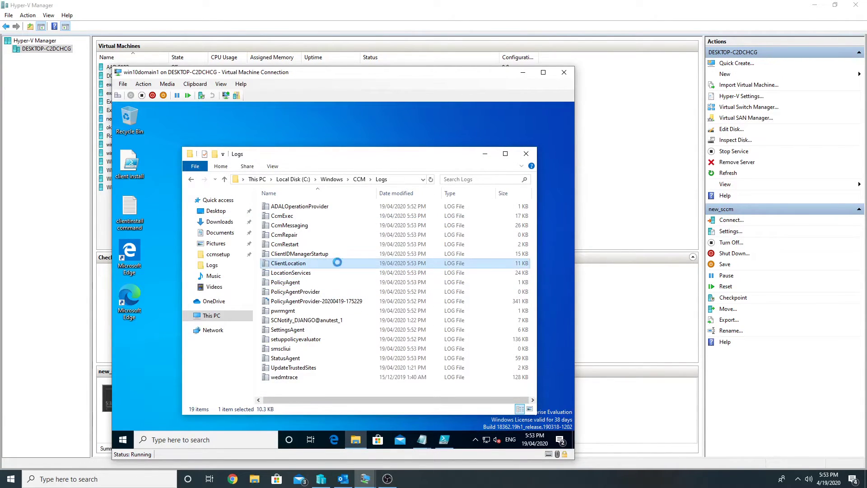
click(294, 292)
click(295, 301)
click(299, 309)
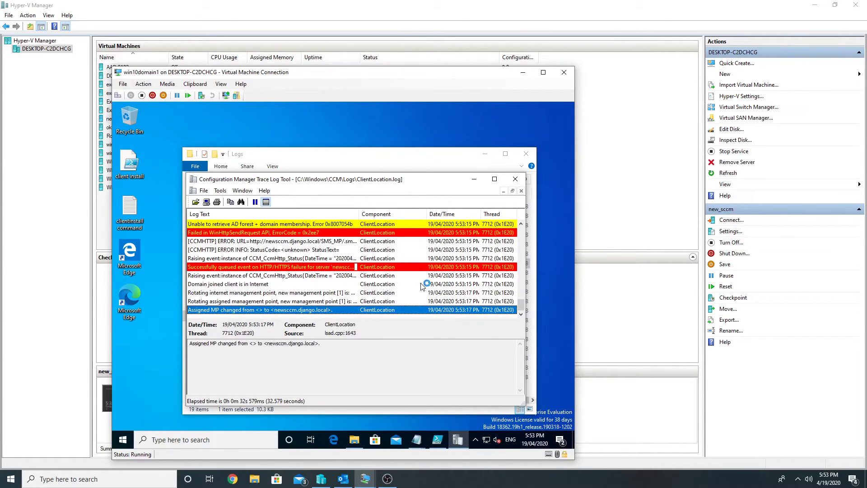
click(514, 179)
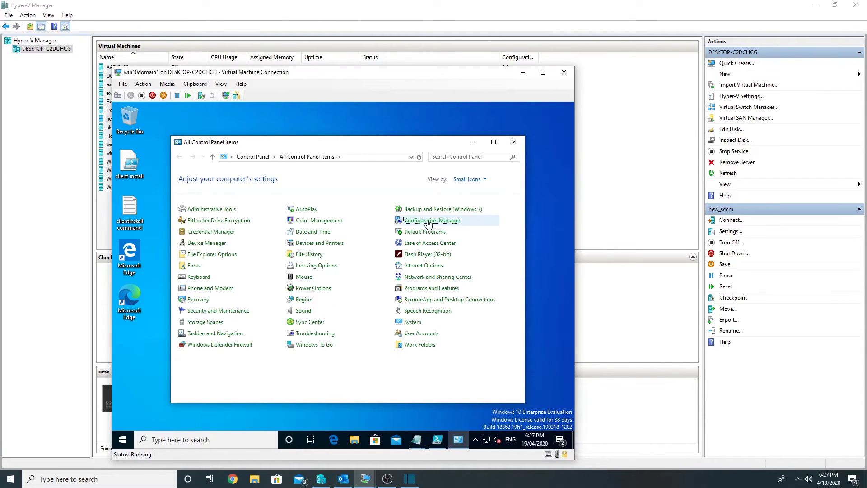
Verify the Configuration Manager client shows Currently Internet, then review its Actions and Network tabs
click(430, 223)
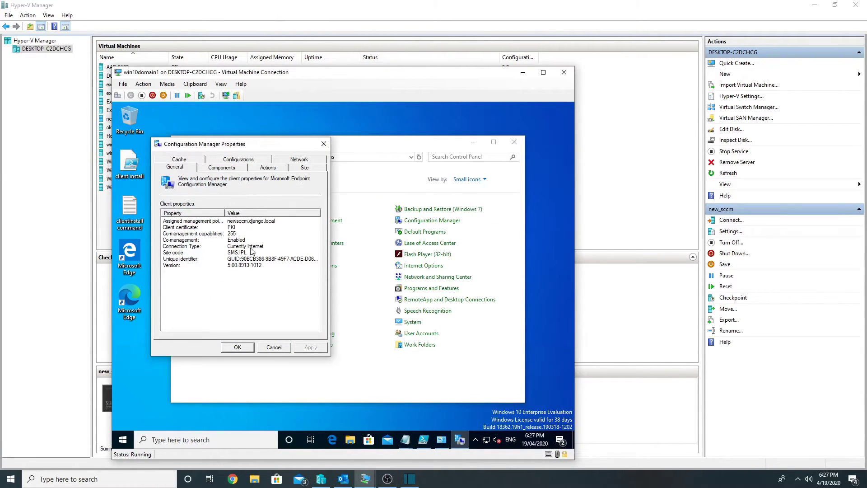
click(251, 246)
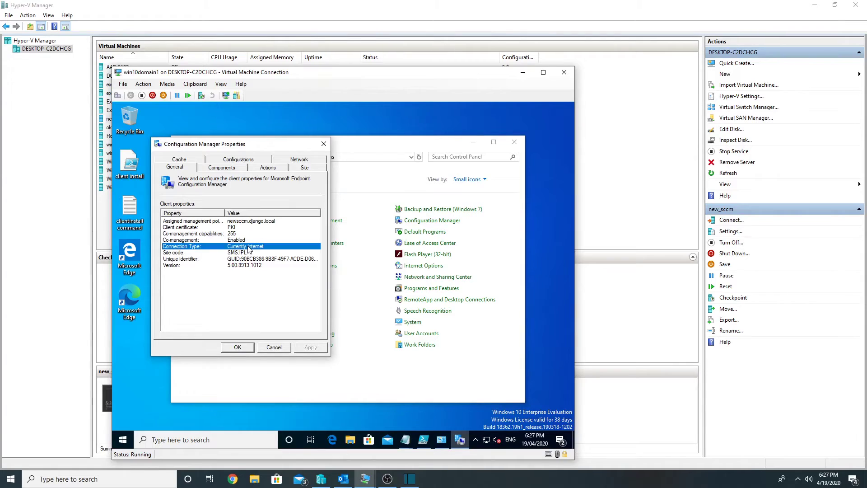
click(266, 168)
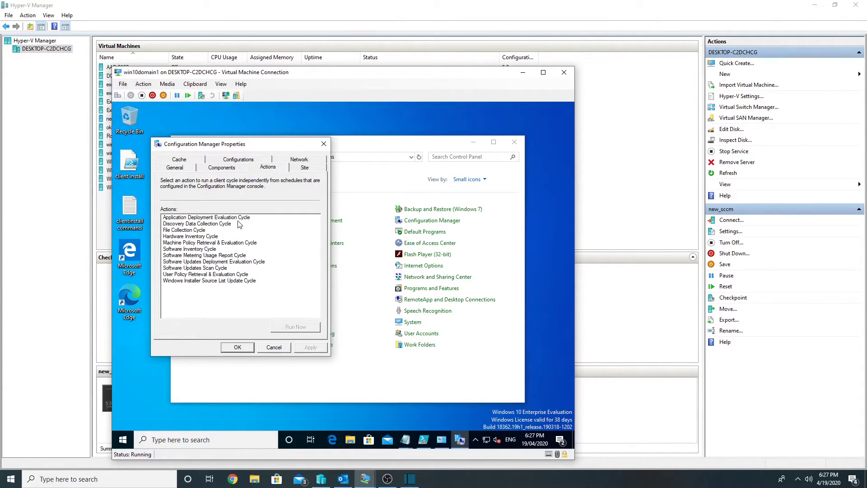
click(304, 162)
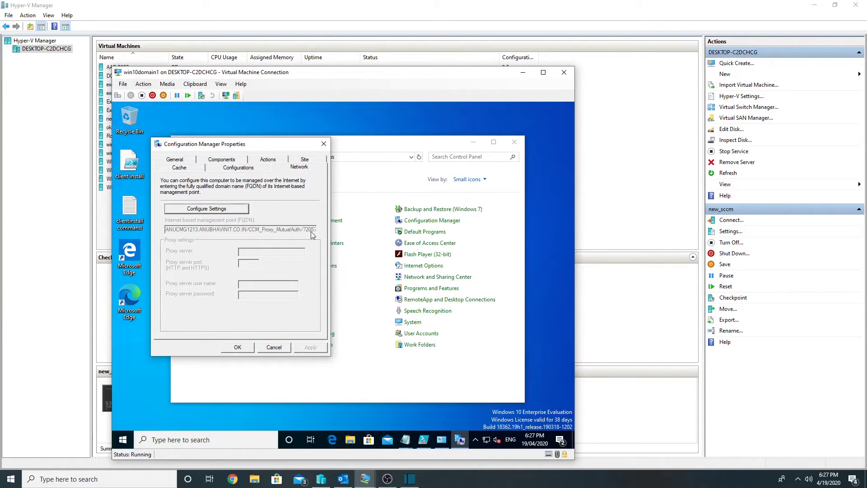
click(286, 345)
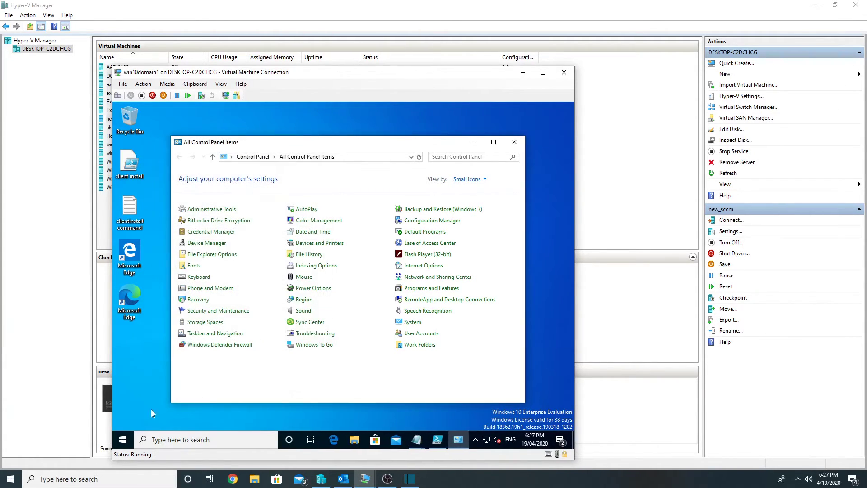
Launch Software Center, view the 7Zip application details, then close Software Center
click(121, 443)
text(softw)
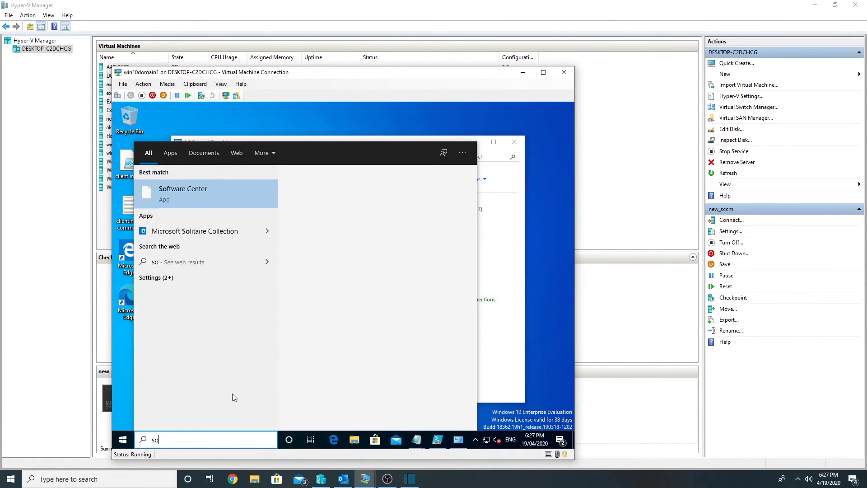
text(are)
key(Return)
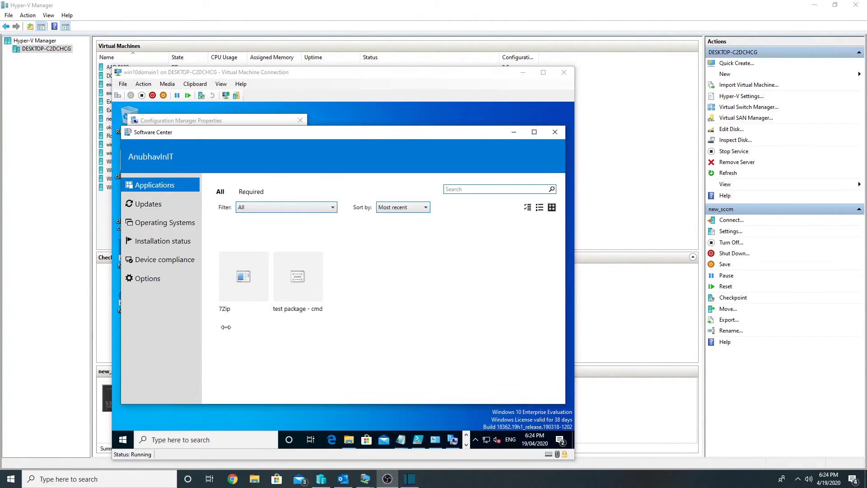
click(243, 284)
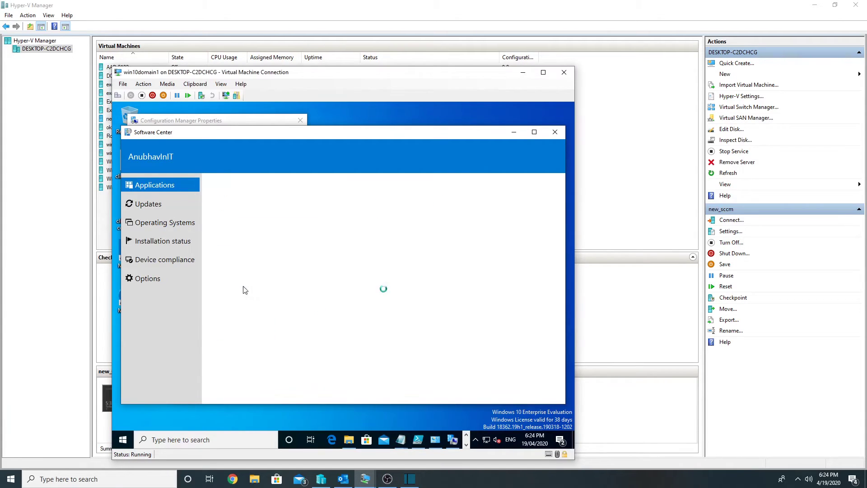
click(227, 186)
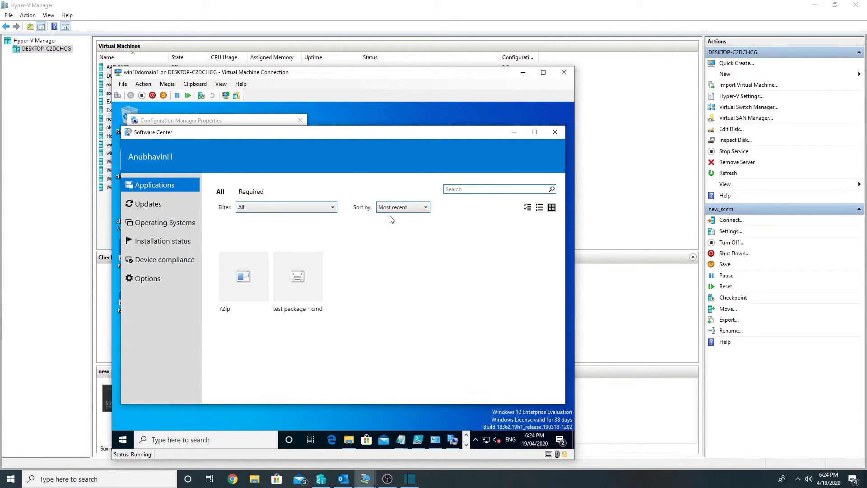
click(561, 134)
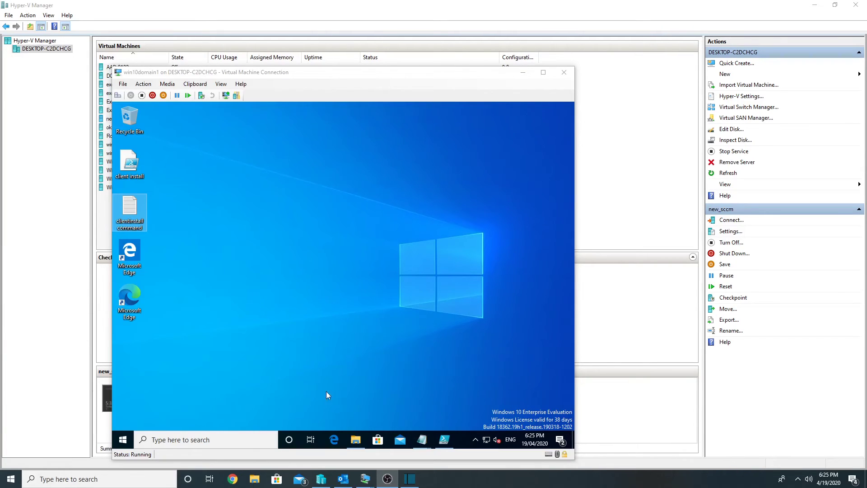
click(357, 440)
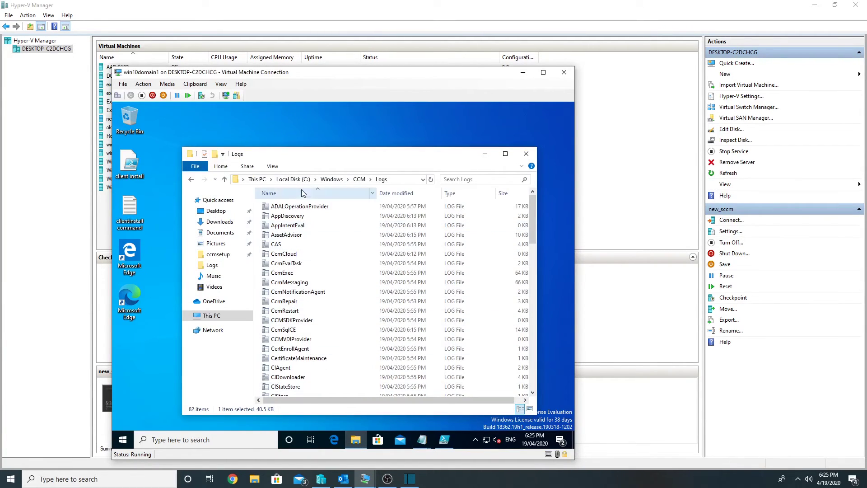
click(300, 180)
double_click(317, 208)
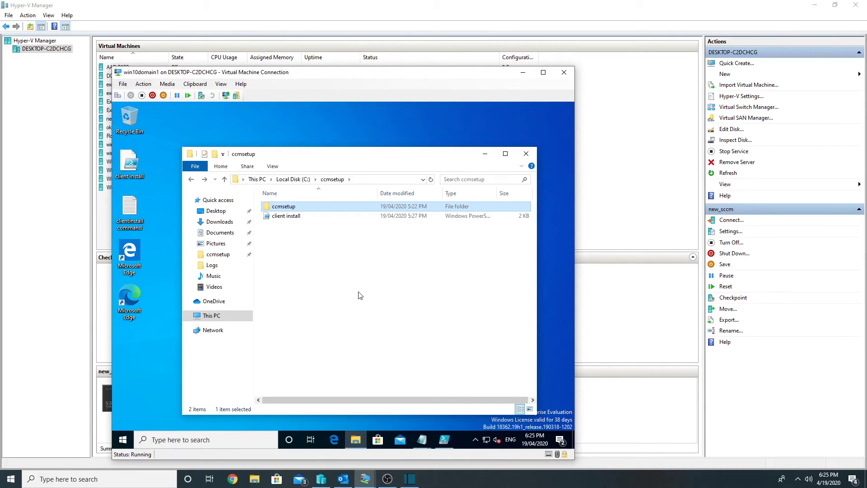
click(289, 217)
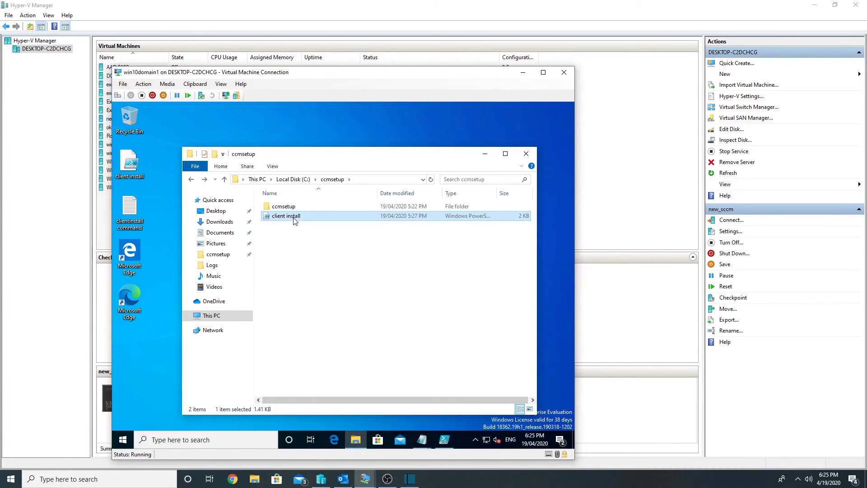
double_click(289, 206)
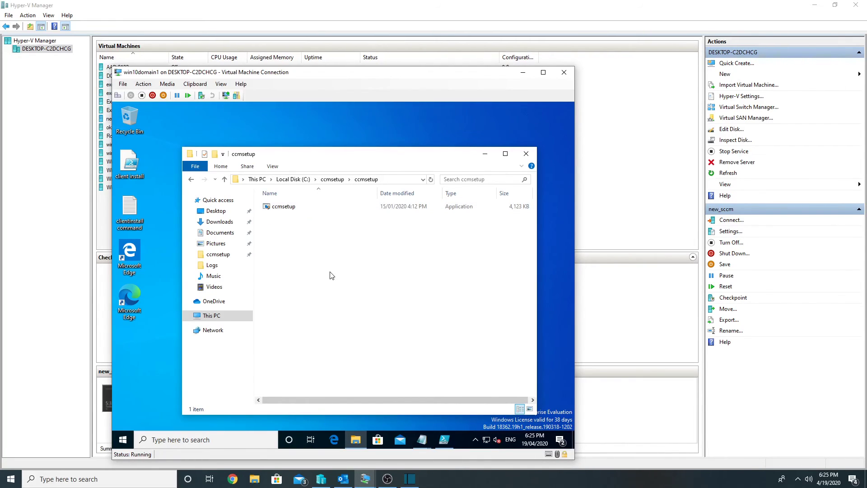
click(526, 153)
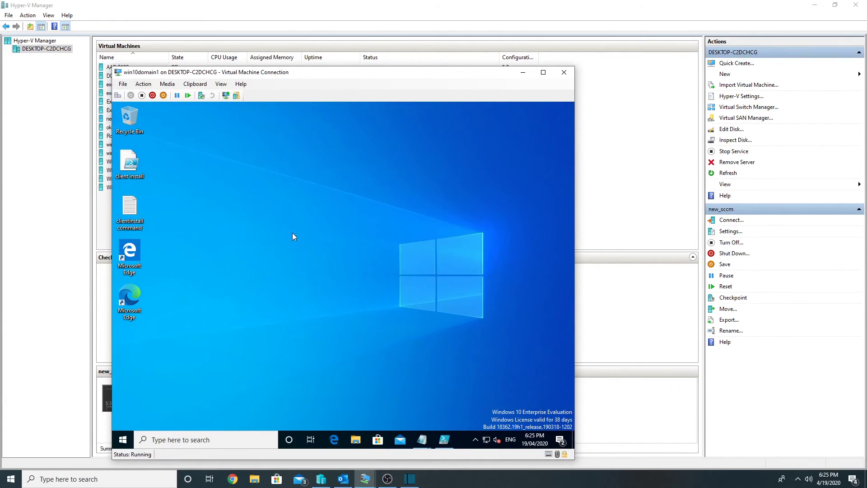